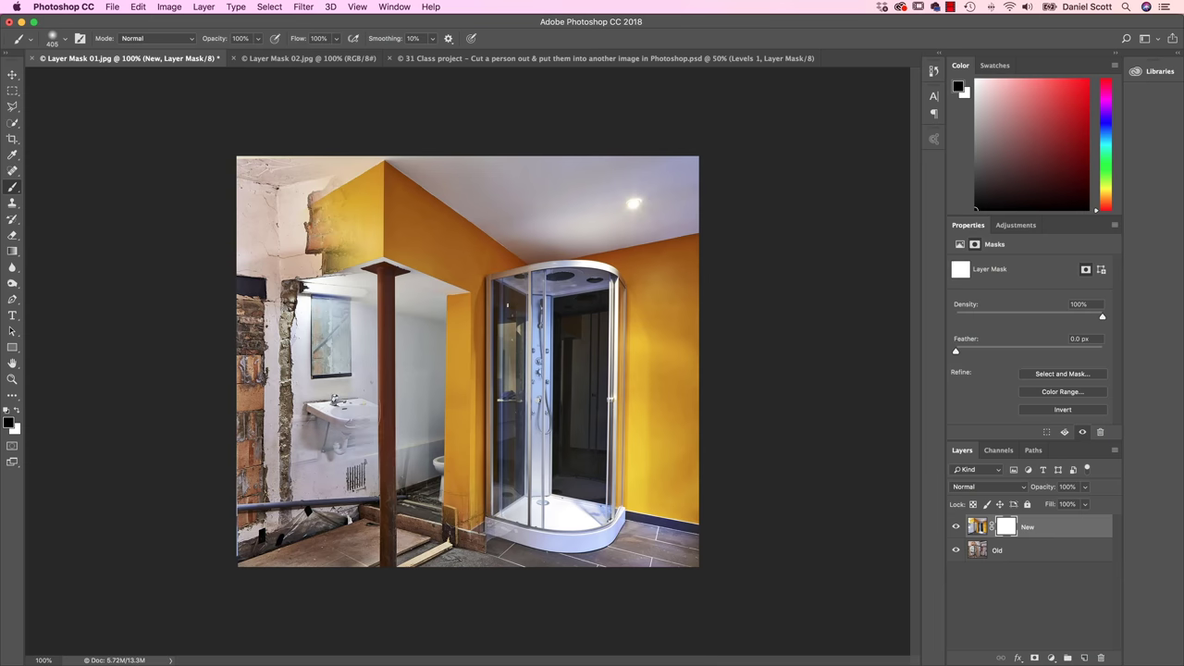
# Paint black on the New layer's mask to reveal the old brick wall on the left
pyautogui.moveTo(397, 278)
pyautogui.mouseDown()
pyautogui.moveTo(351, 282)
pyautogui.moveTo(462, 527)
pyautogui.moveTo(573, 581)
pyautogui.moveTo(490, 370)
pyautogui.mouseUp()
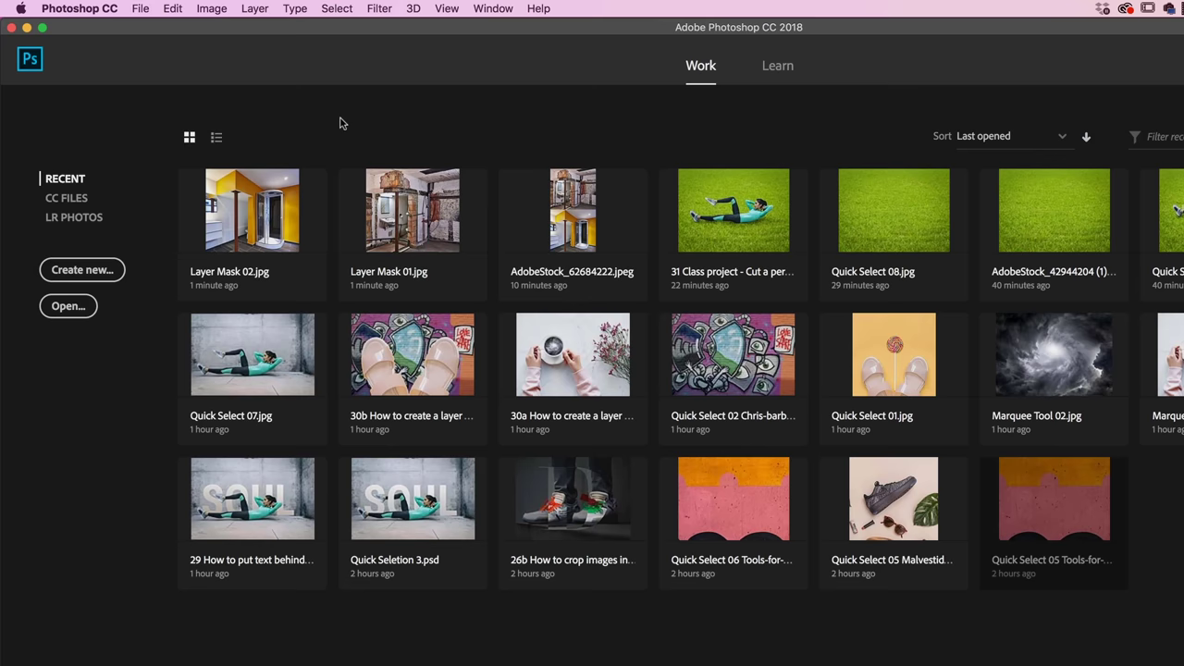
# Open Layer Mask 01.jpg and Layer Mask 02.jpg together, then view the bathroom image
pyautogui.click(141, 10)
pyautogui.click(171, 42)
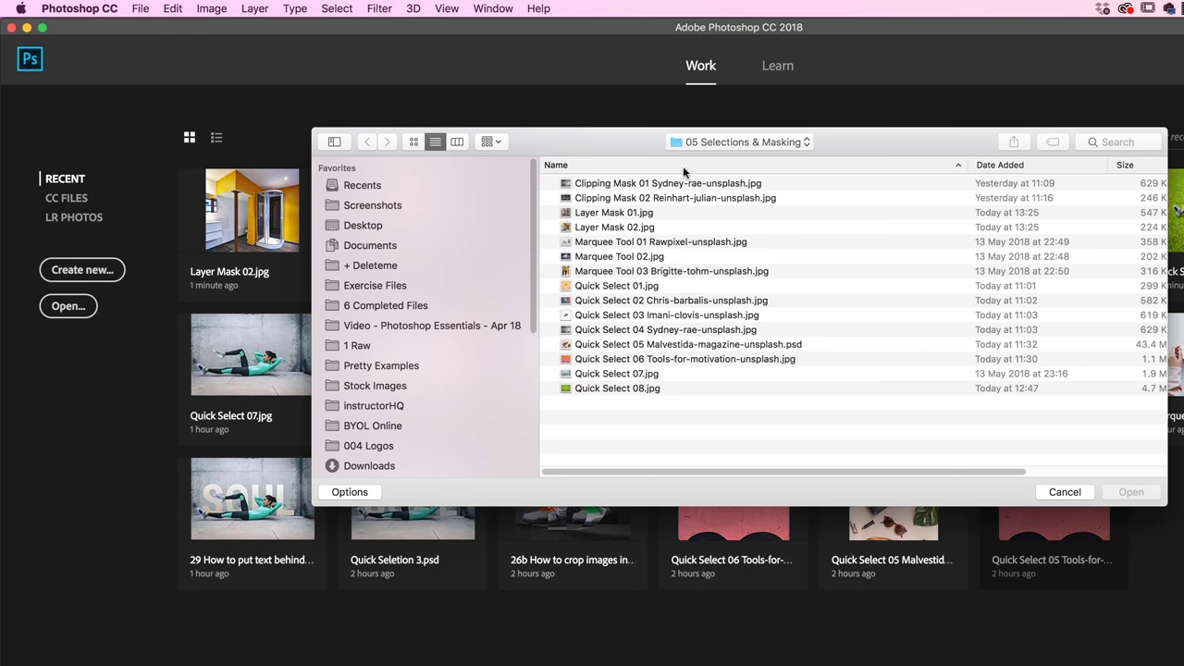
pyautogui.click(697, 144)
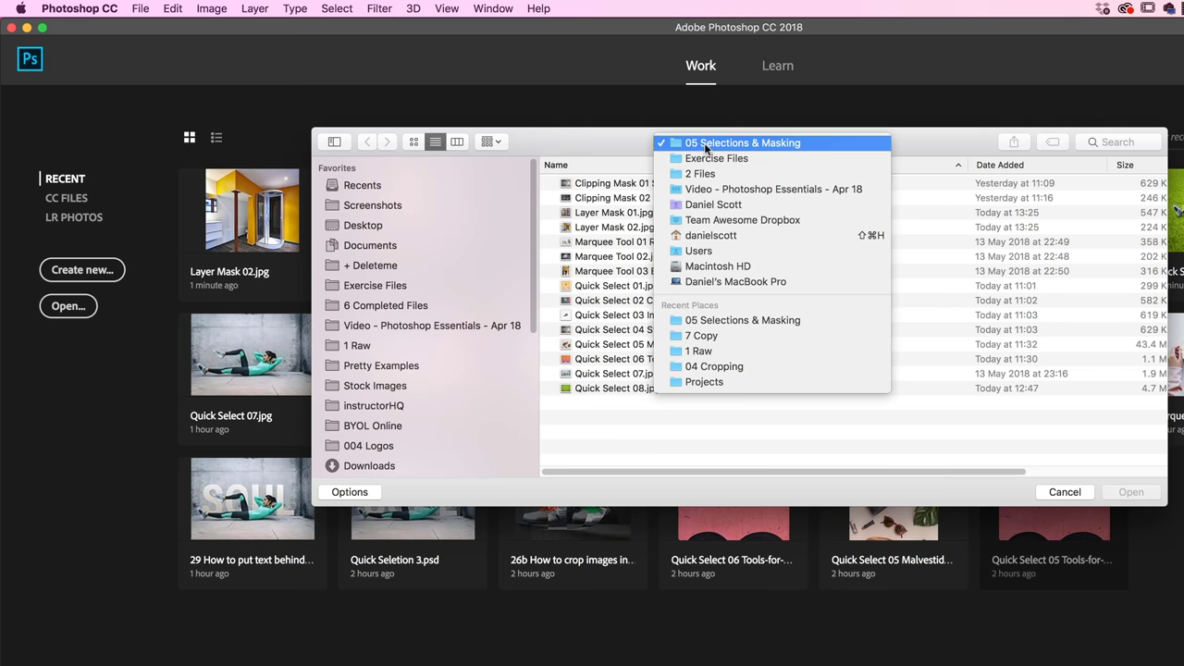
pyautogui.click(583, 437)
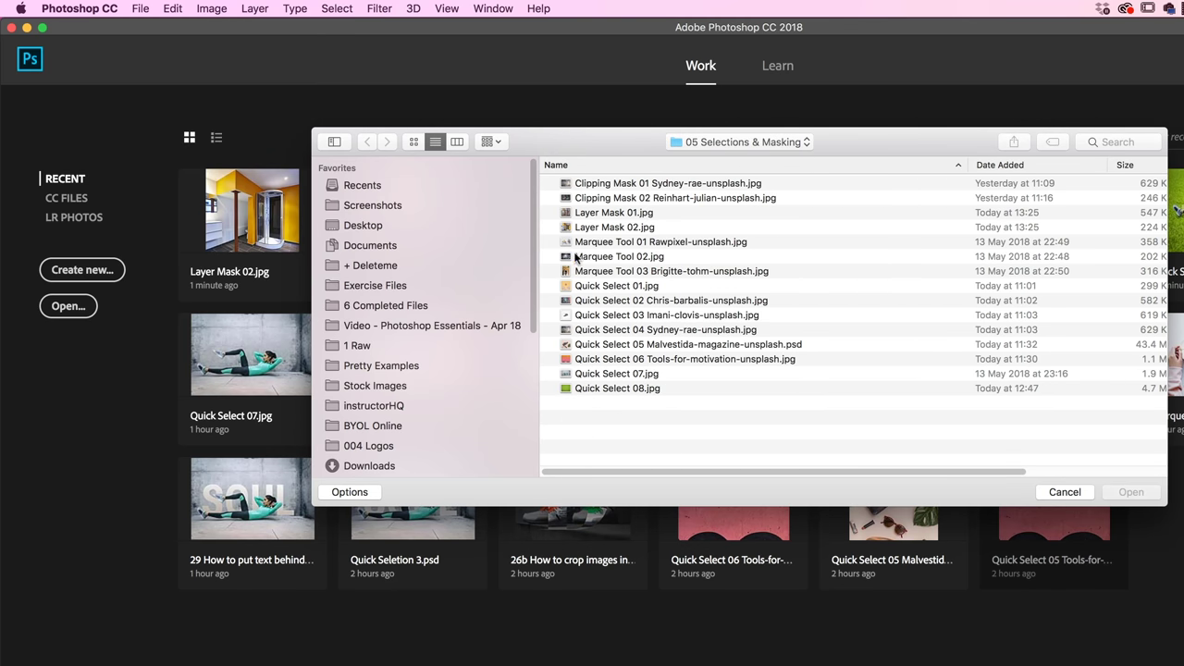
pyautogui.click(620, 212)
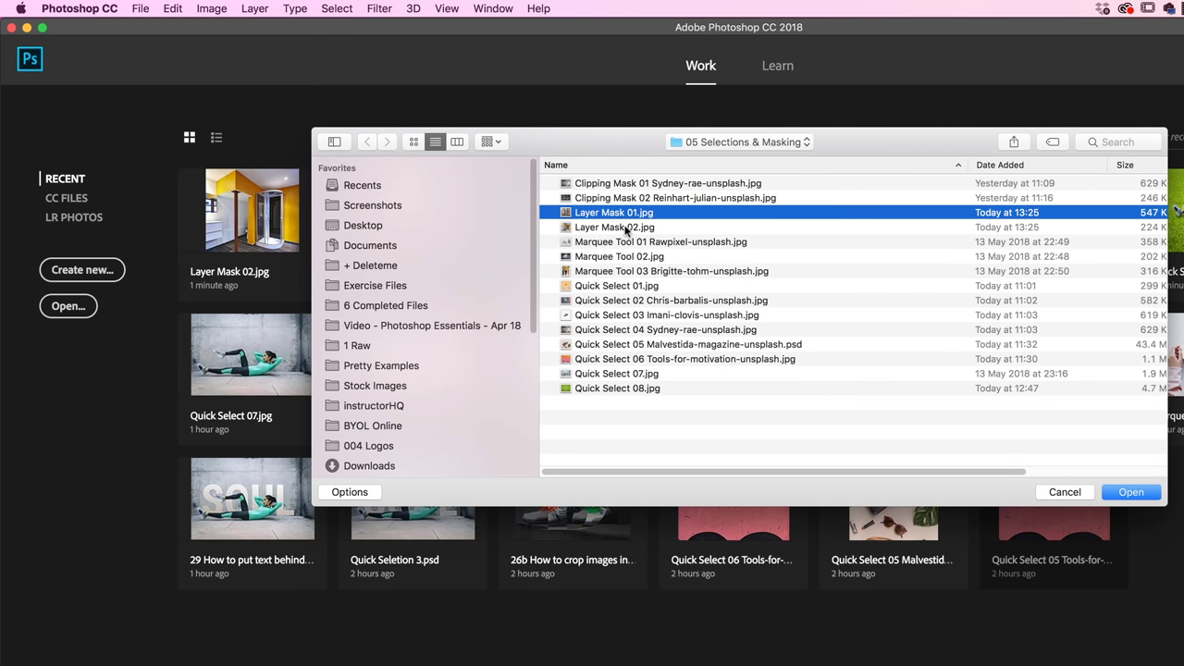
pyautogui.keyDown('shift'); pyautogui.click(627, 228); pyautogui.keyUp('shift')
pyautogui.click(1135, 496)
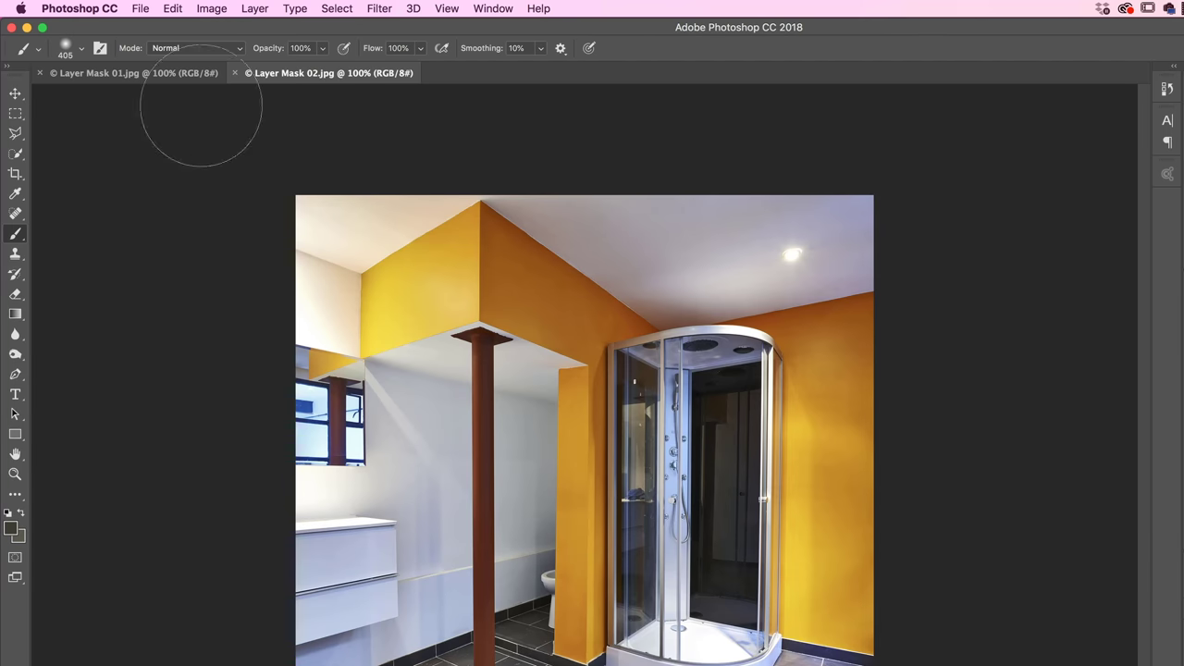
pyautogui.click(136, 73)
pyautogui.click(329, 73)
# Move the bathroom photo into Layer Mask 01 and name its layer New
pyautogui.click(15, 93)
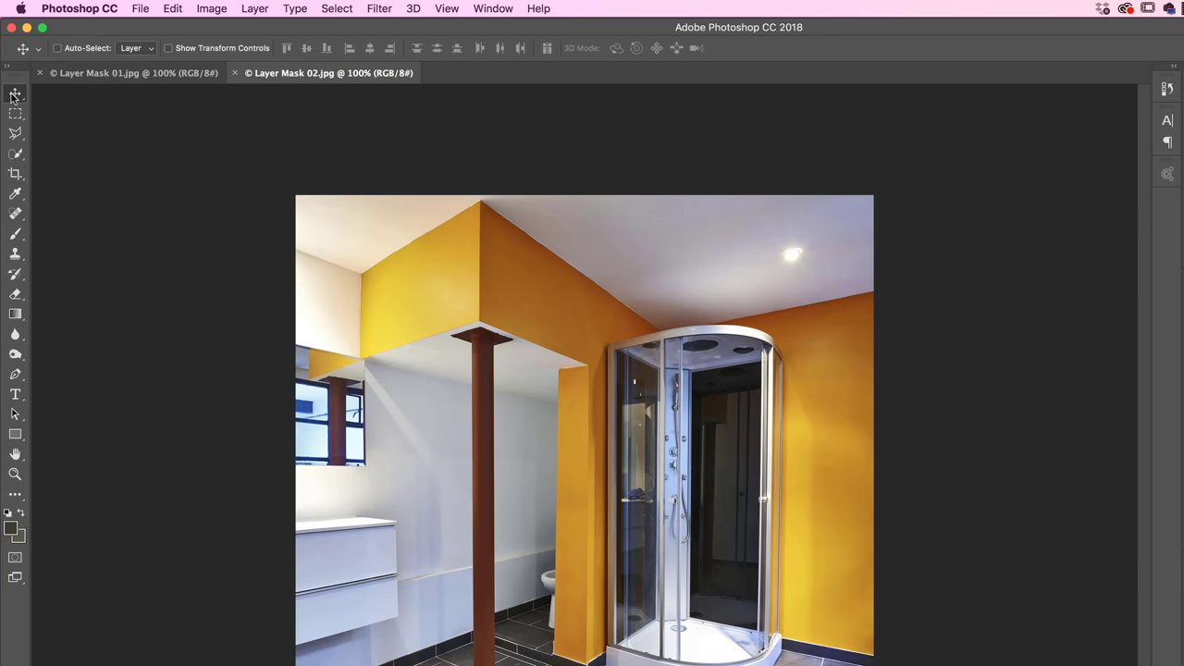
pyautogui.moveTo(700, 484); pyautogui.dragTo(652, 477)
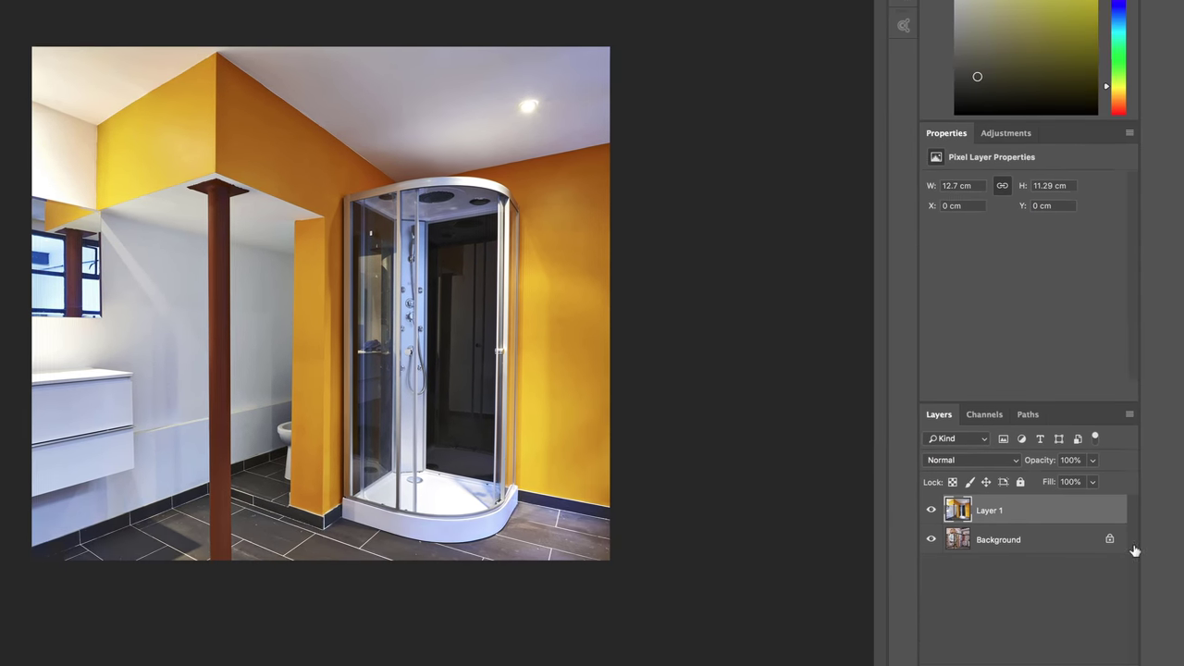
pyautogui.doubleClick(957, 492)
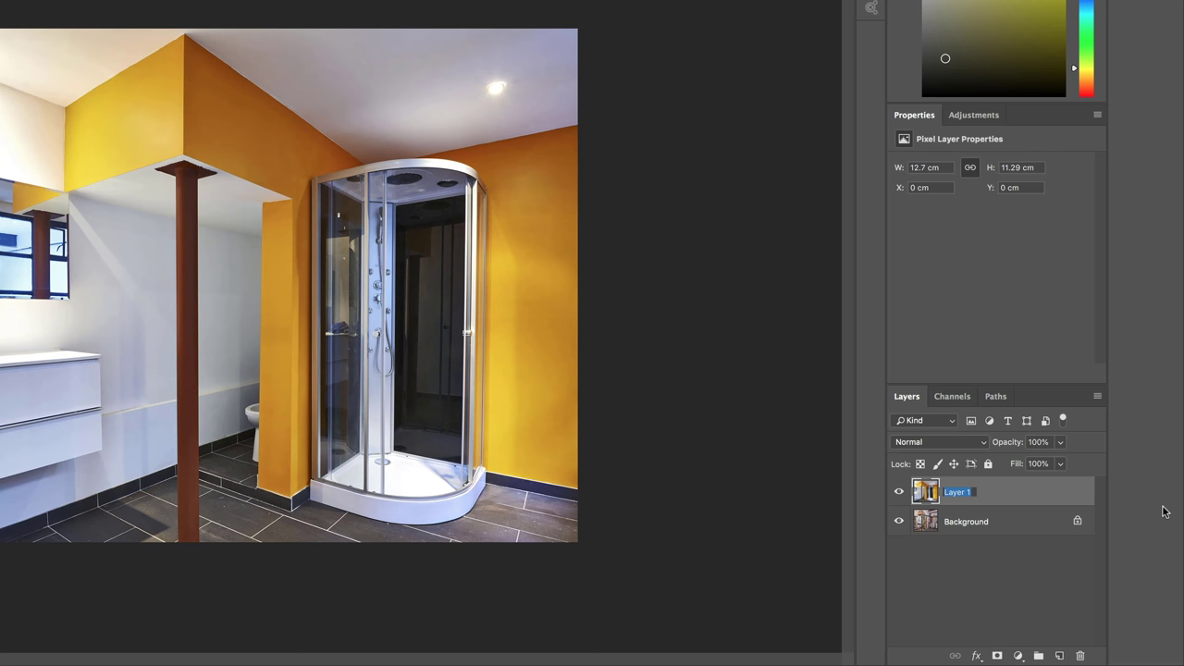
pyautogui.write('New')
pyautogui.press('Return')
# Rename the Background layer to Old
pyautogui.doubleClick(971, 525)
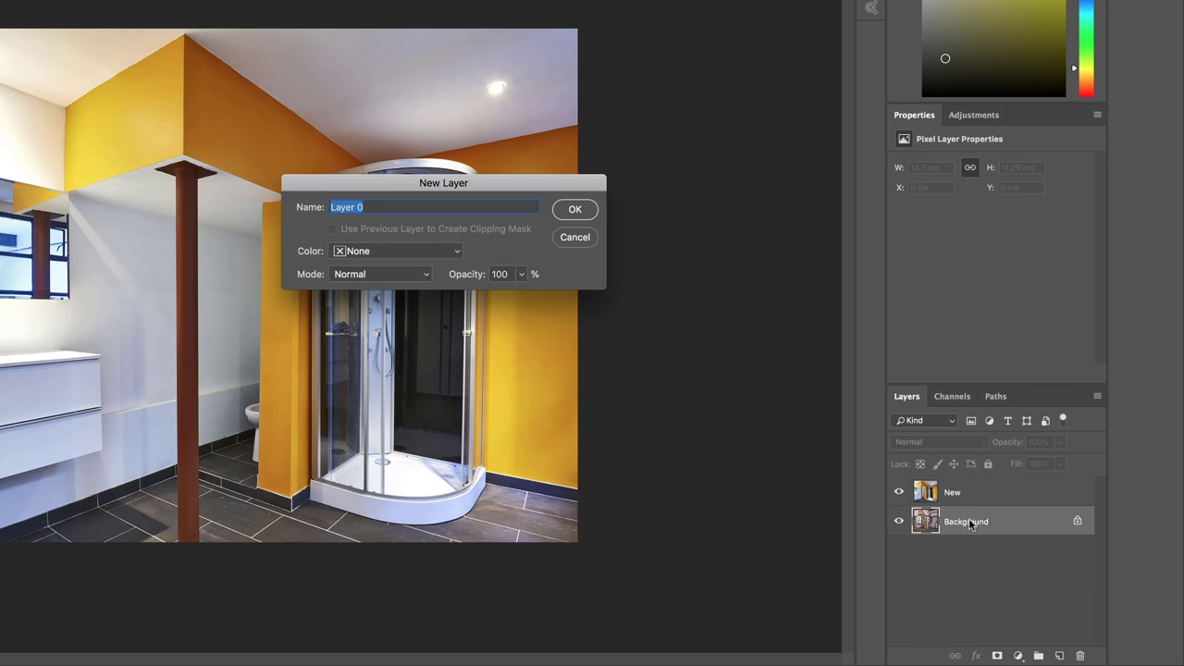
pyautogui.write('Old')
pyautogui.press('Return')
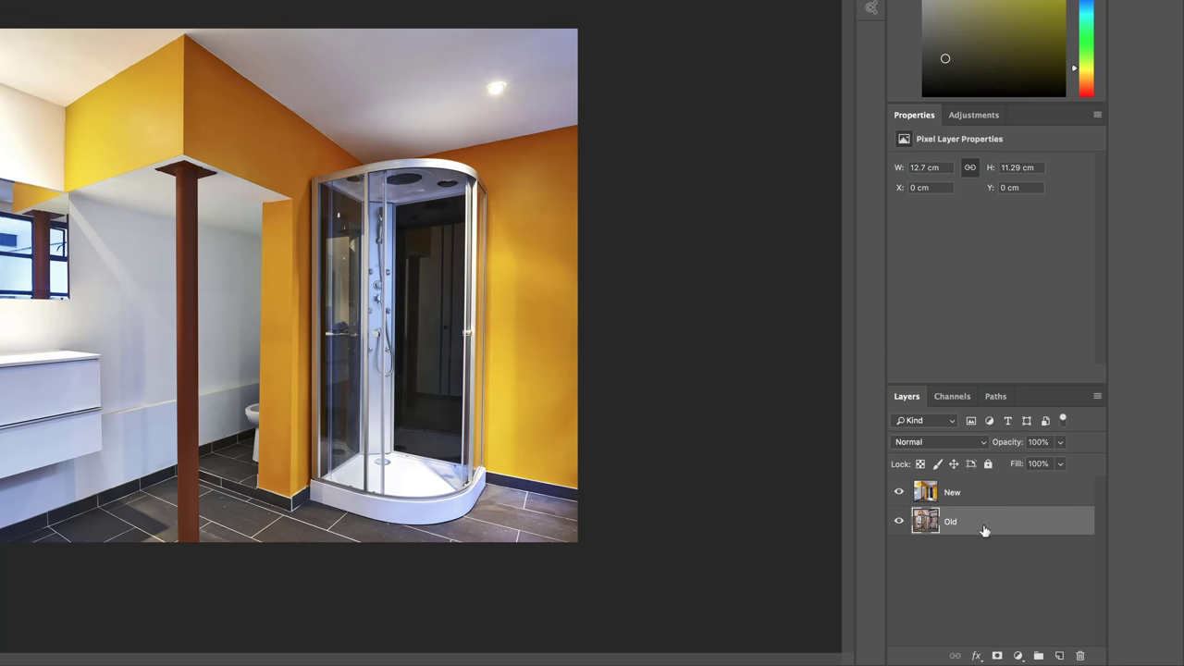
# Select the New layer and draw a rectangular selection around the shower cabin
pyautogui.click(969, 498)
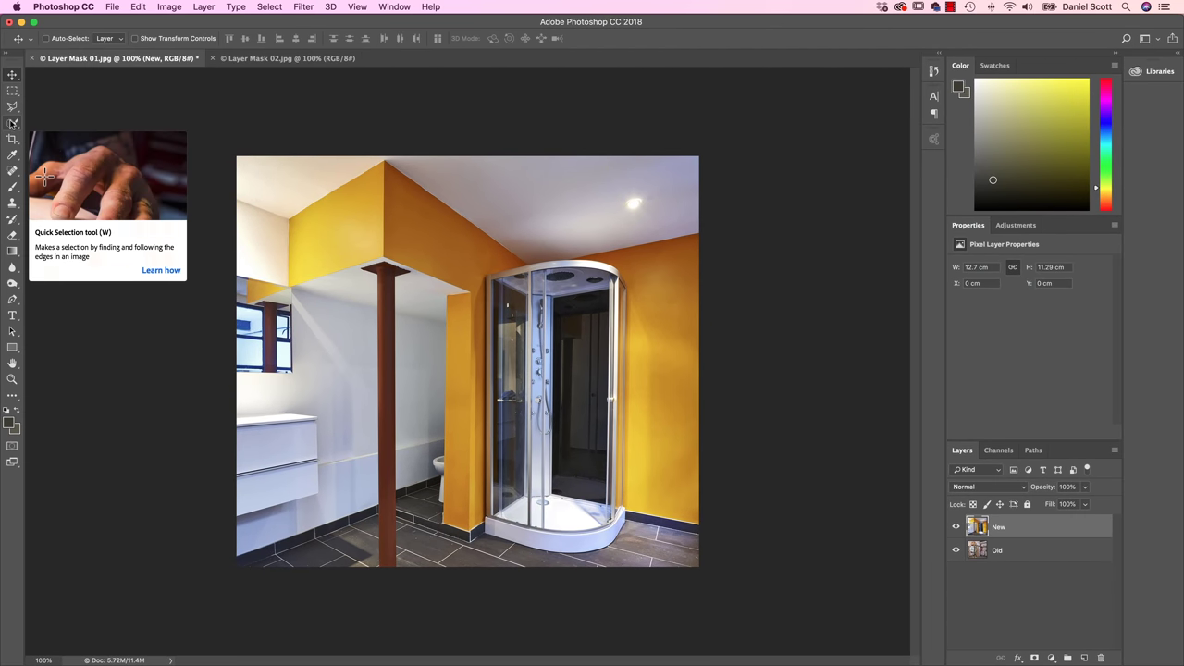
pyautogui.click(12, 90)
pyautogui.moveTo(454, 248); pyautogui.dragTo(608, 412)
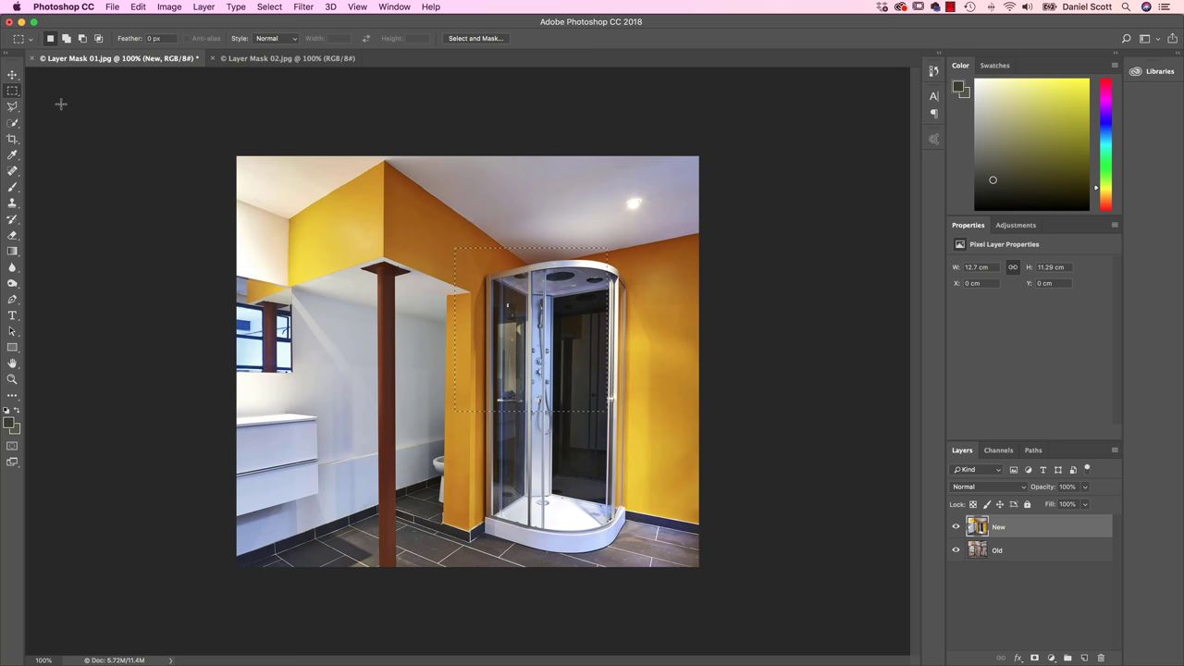
pyautogui.click(13, 123)
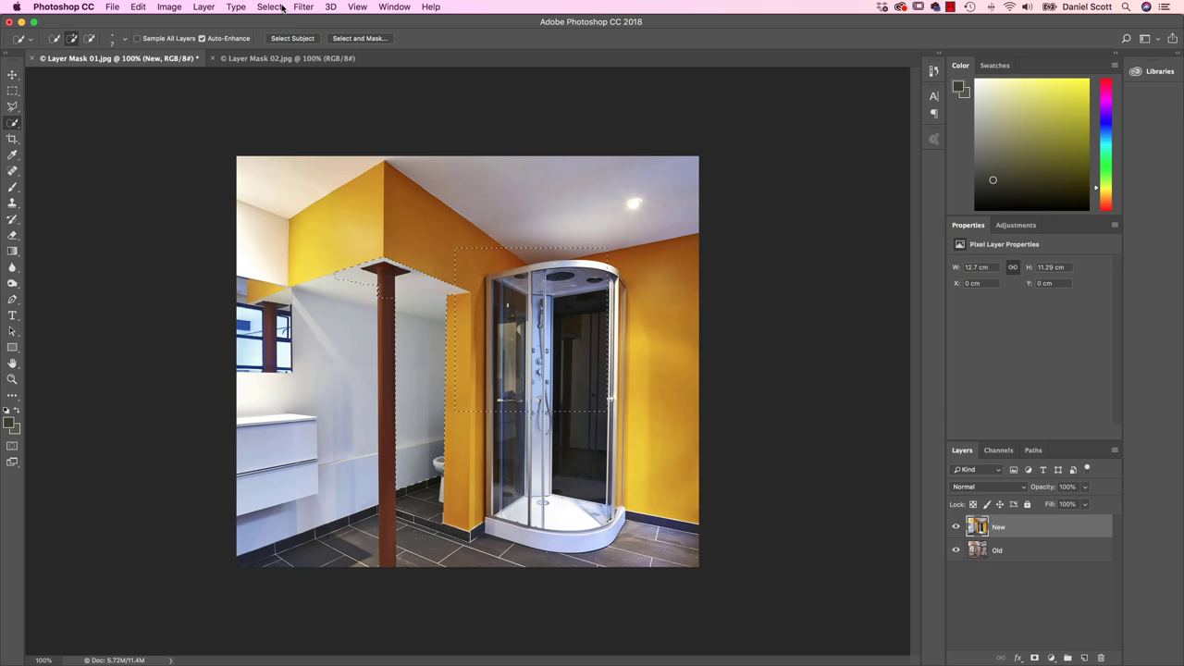
# Deselect everything and add a white layer mask to the New layer
pyautogui.click(270, 8)
pyautogui.click(282, 34)
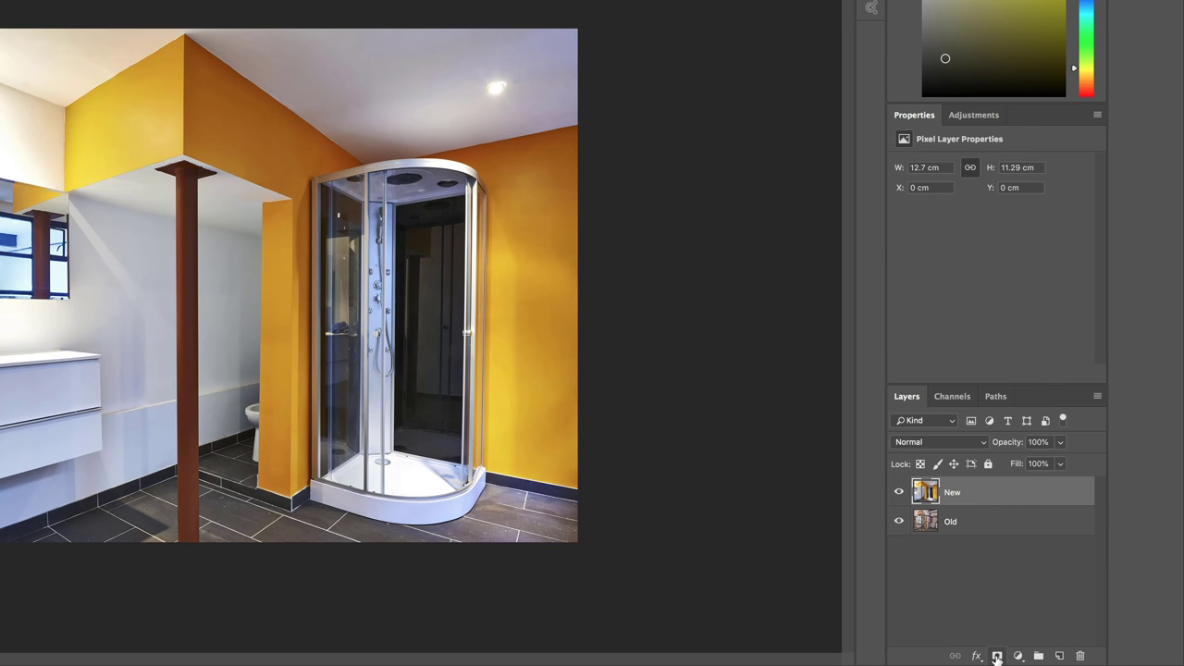
pyautogui.click(997, 657)
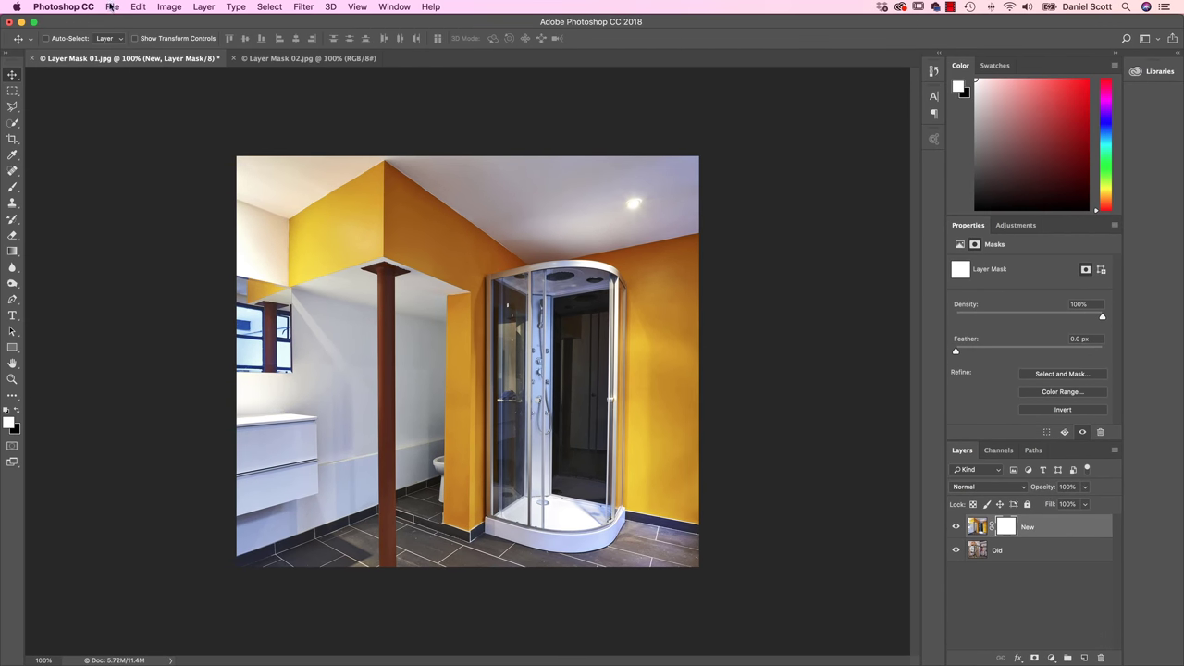
# Open the recent 31 Class project file to view its mask, then return to Layer Mask 01.jpg
pyautogui.click(112, 6)
pyautogui.moveTo(139, 69)
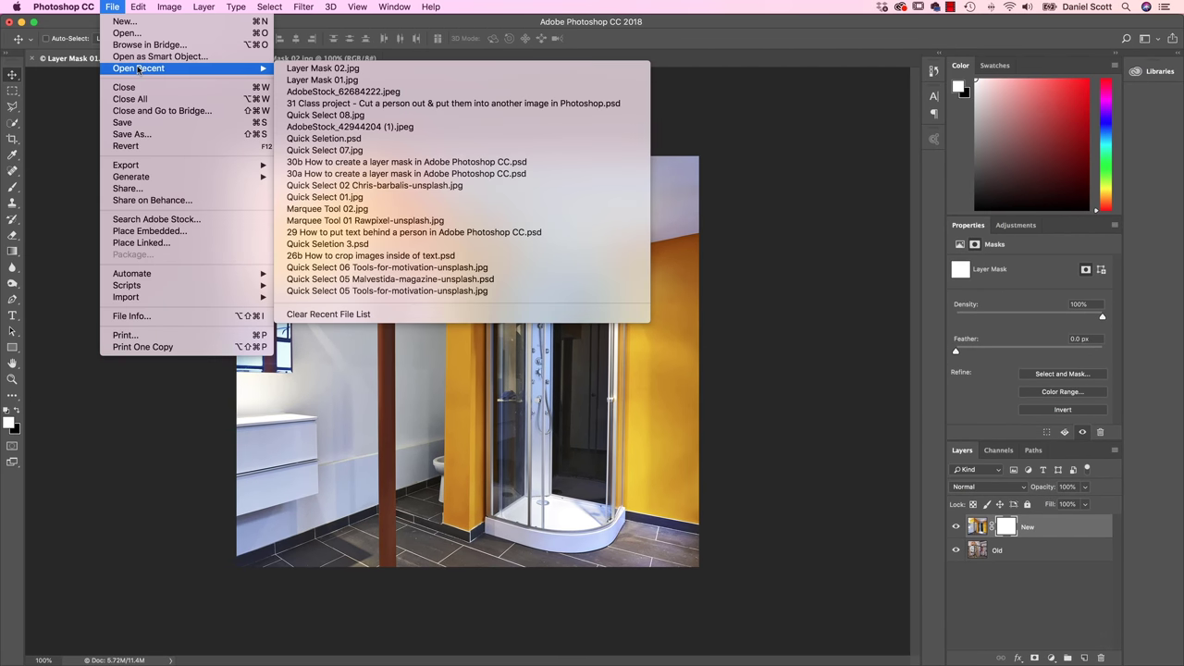
pyautogui.click(315, 104)
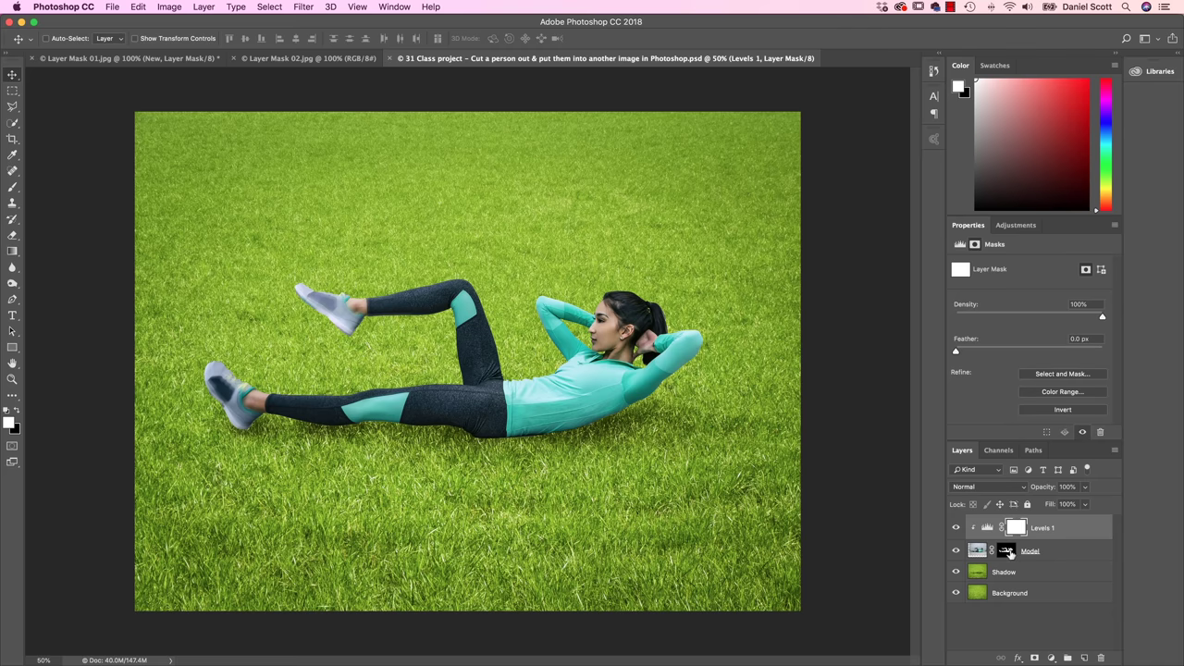
pyautogui.click(114, 59)
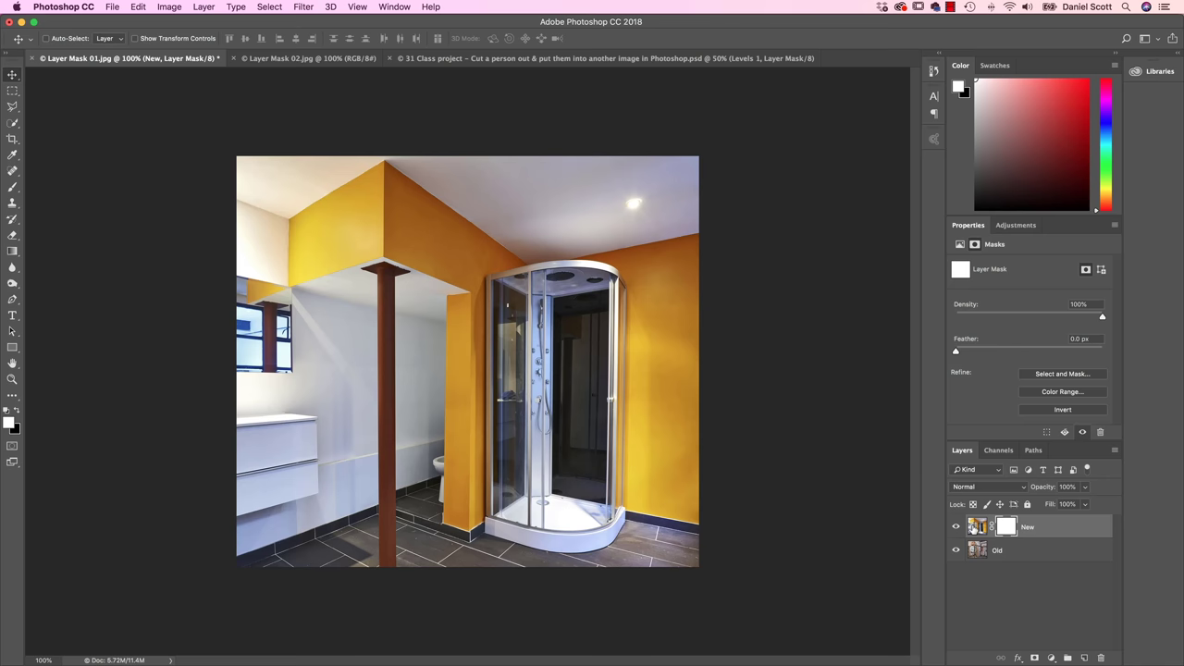
# Target the New layer's mask and set the Brush to 405 px with 0% hardness
pyautogui.click(976, 526)
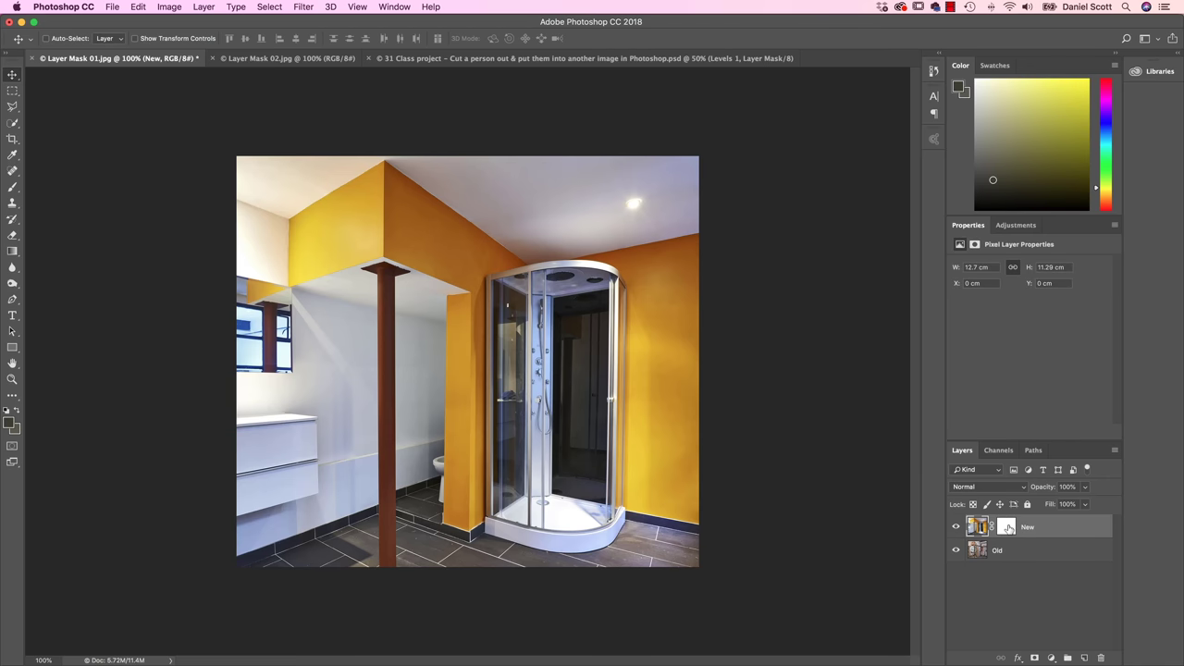
pyautogui.click(1007, 527)
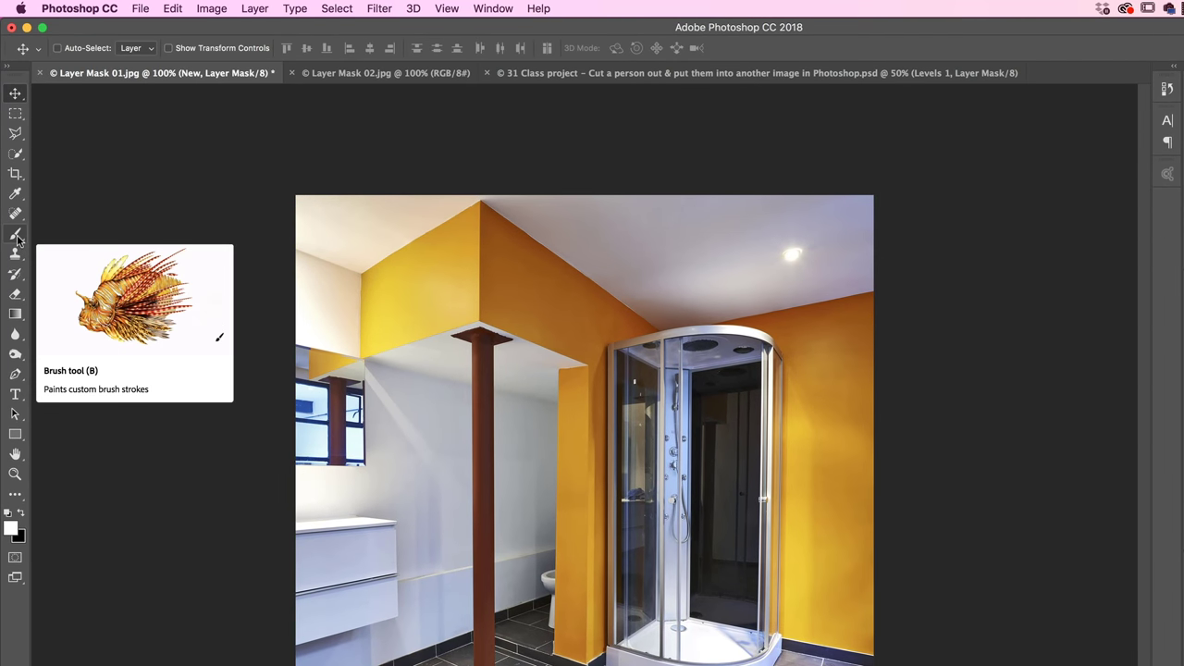
pyautogui.click(16, 235)
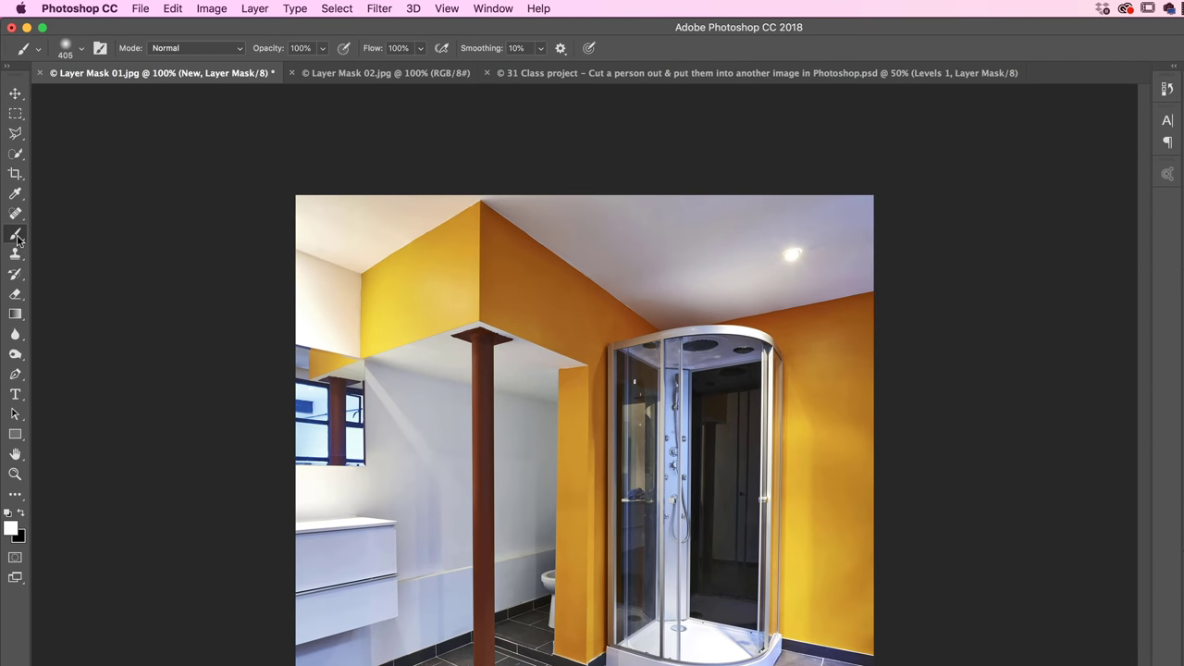
pyautogui.click(80, 53)
pyautogui.moveTo(108, 131); pyautogui.dragTo(84, 133)
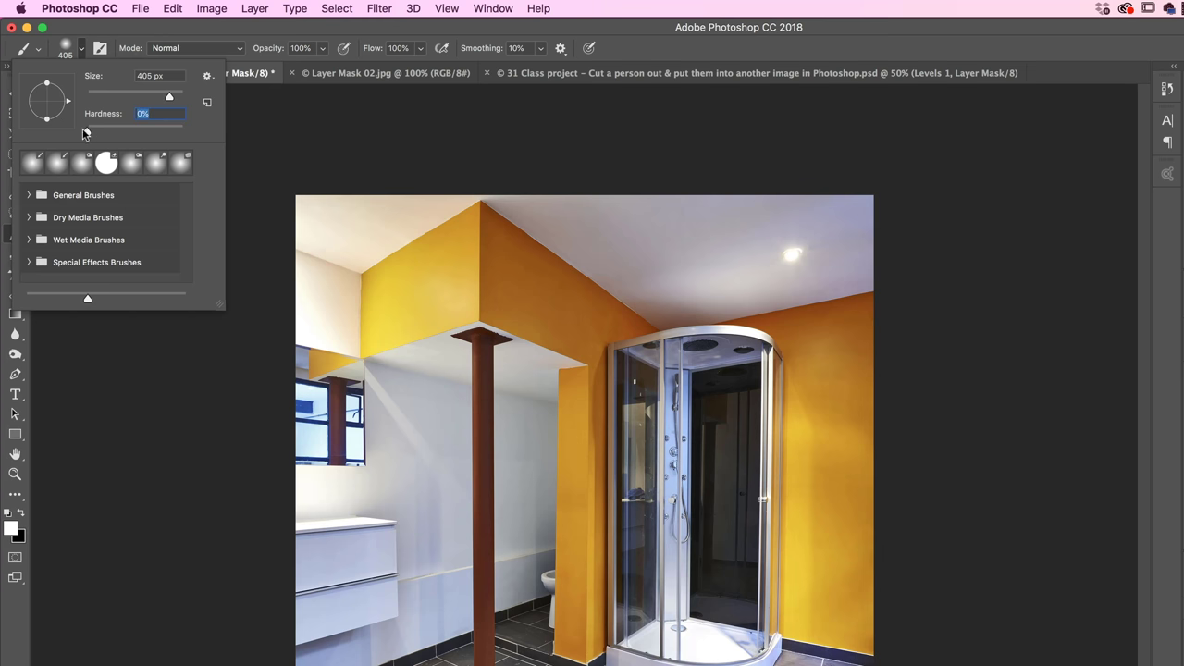
pyautogui.press('Return')
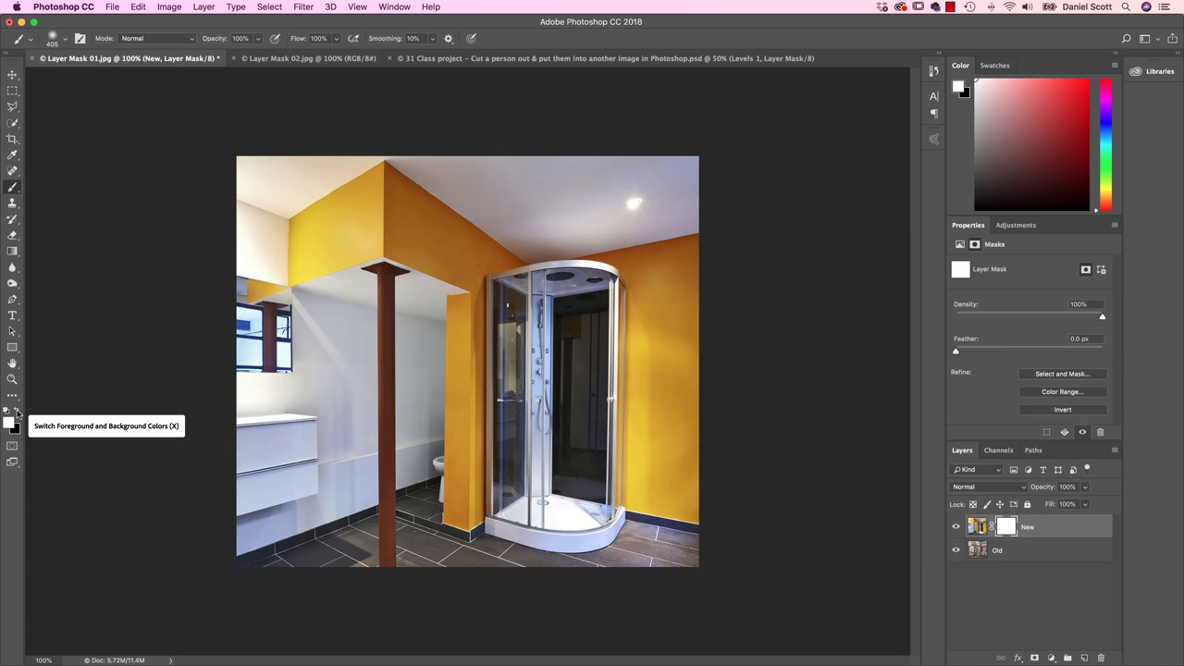
# With black foreground, paint the mask to reveal the old brick wall, sink, floor and pillar
pyautogui.click(17, 412)
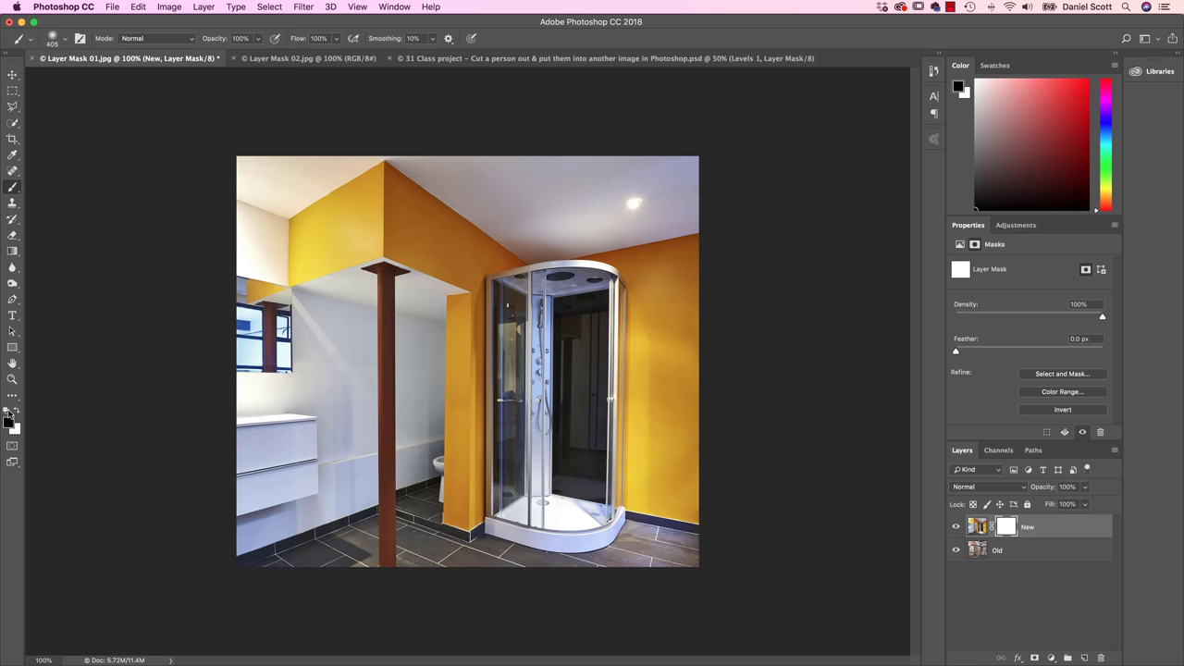
pyautogui.click(6, 410)
pyautogui.click(17, 413)
pyautogui.moveTo(204, 494)
pyautogui.mouseDown()
pyautogui.moveTo(259, 564)
pyautogui.moveTo(245, 462)
pyautogui.moveTo(296, 389)
pyautogui.moveTo(433, 555)
pyautogui.moveTo(232, 383)
pyautogui.moveTo(333, 407)
pyautogui.moveTo(523, 569)
pyautogui.mouseUp()
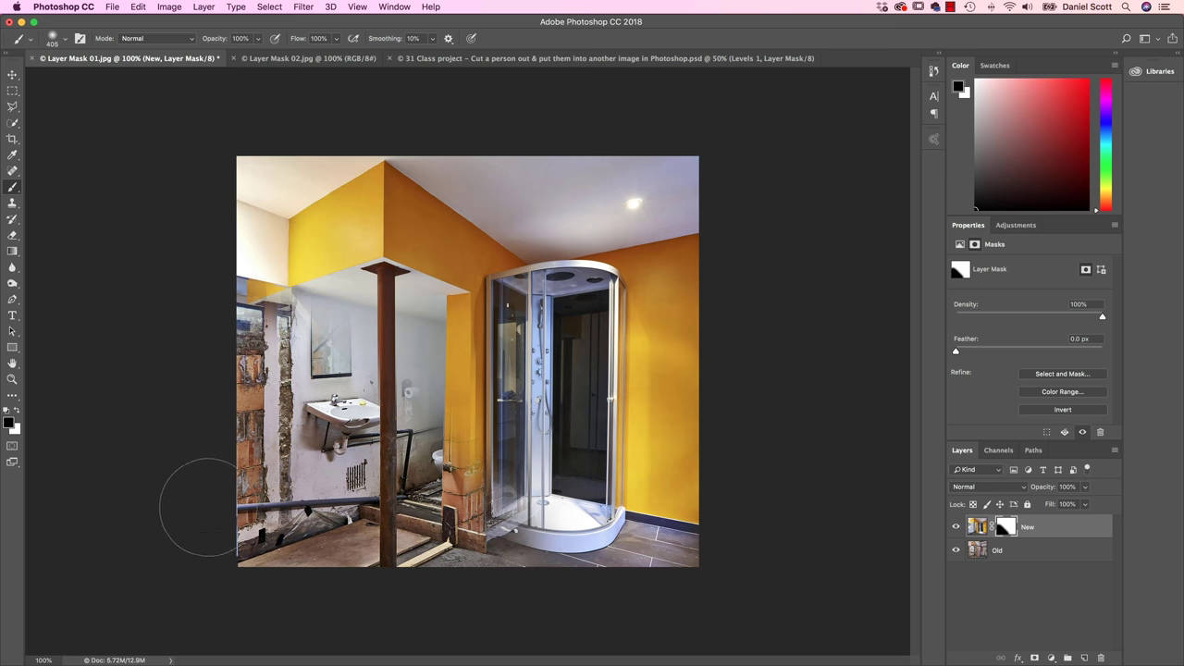
pyautogui.moveTo(306, 296)
pyautogui.mouseDown()
pyautogui.moveTo(266, 230)
pyautogui.moveTo(481, 463)
pyautogui.moveTo(458, 397)
pyautogui.moveTo(581, 599)
pyautogui.moveTo(635, 602)
pyautogui.moveTo(490, 407)
pyautogui.moveTo(611, 389)
pyautogui.moveTo(721, 562)
pyautogui.moveTo(647, 434)
pyautogui.mouseUp()
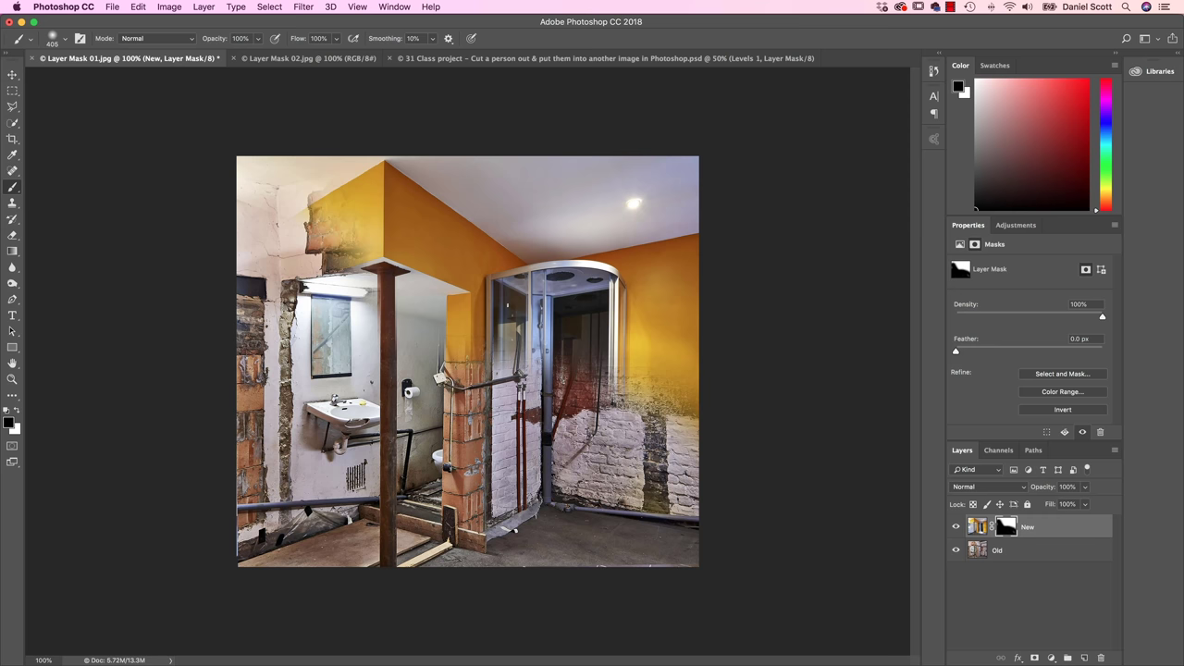
# Paint white to restore the new shower, yellow wall and floor, then touch up the top-left brick
pyautogui.click(15, 412)
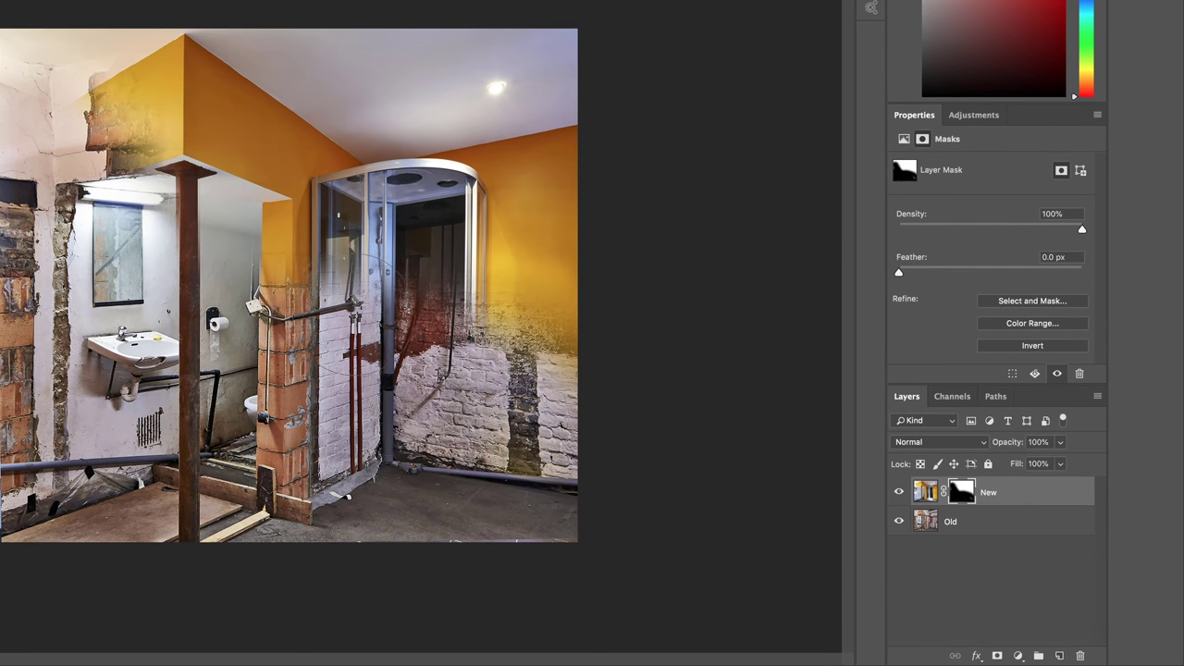
pyautogui.moveTo(456, 330)
pyautogui.mouseDown()
pyautogui.moveTo(592, 411)
pyautogui.moveTo(701, 442)
pyautogui.mouseUp()
pyautogui.moveTo(522, 427)
pyautogui.mouseDown()
pyautogui.moveTo(411, 356)
pyautogui.moveTo(595, 488)
pyautogui.mouseUp()
pyautogui.moveTo(399, 523)
pyautogui.mouseDown()
pyautogui.moveTo(407, 351)
pyautogui.moveTo(301, 329)
pyautogui.moveTo(315, 370)
pyautogui.moveTo(278, 435)
pyautogui.moveTo(357, 515)
pyautogui.moveTo(499, 454)
pyautogui.moveTo(277, 398)
pyautogui.moveTo(338, 222)
pyautogui.moveTo(352, 278)
pyautogui.moveTo(341, 395)
pyautogui.moveTo(241, 527)
pyautogui.mouseUp()
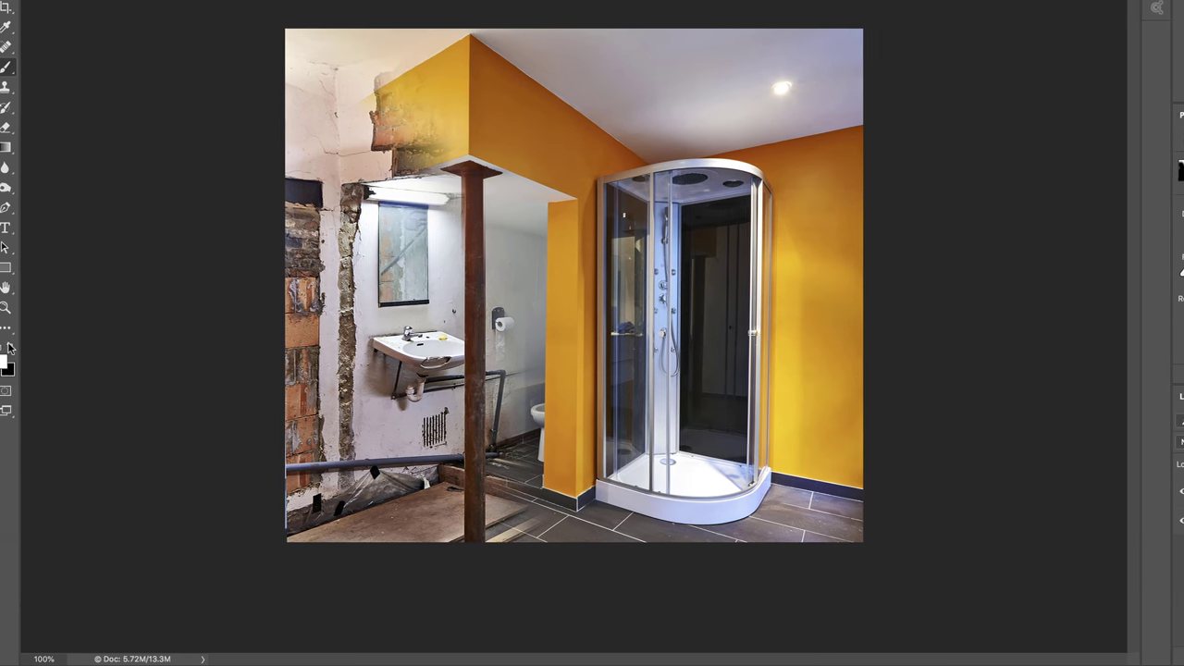
pyautogui.moveTo(9, 43); pyautogui.dragTo(80, 41)
pyautogui.moveTo(377, 46)
pyautogui.mouseDown()
pyautogui.moveTo(370, 120)
pyautogui.moveTo(102, 140)
pyautogui.mouseUp()
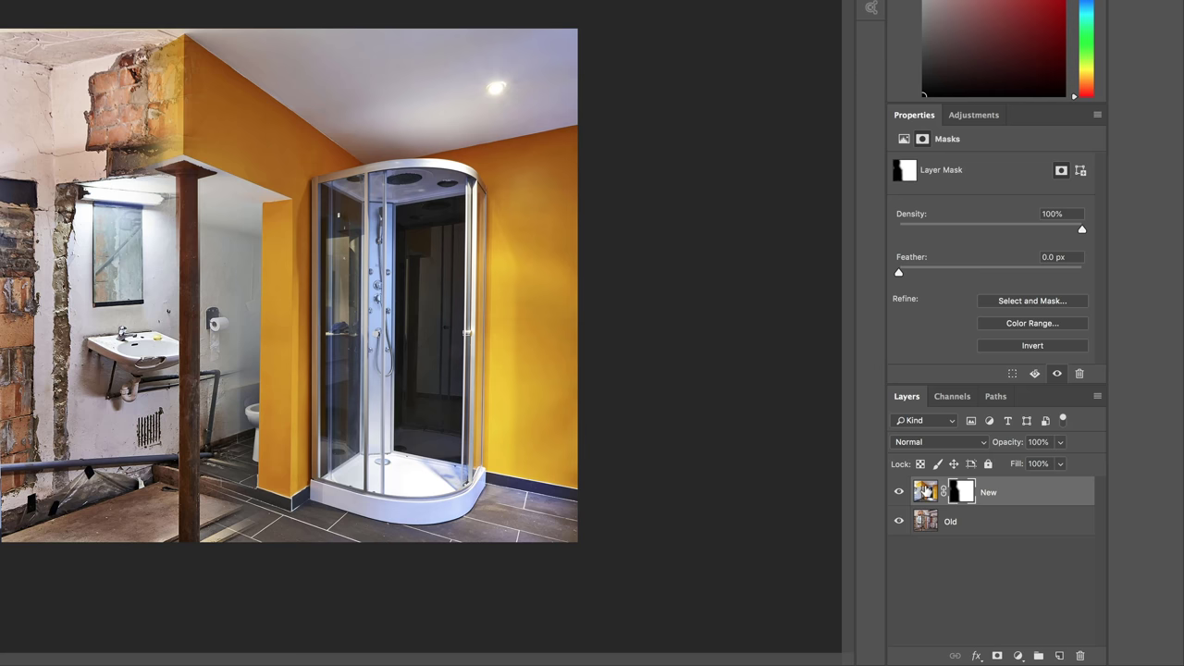
# Switch between the New layer's photo and mask thumbnails, ending with the photo targeted
pyautogui.click(925, 492)
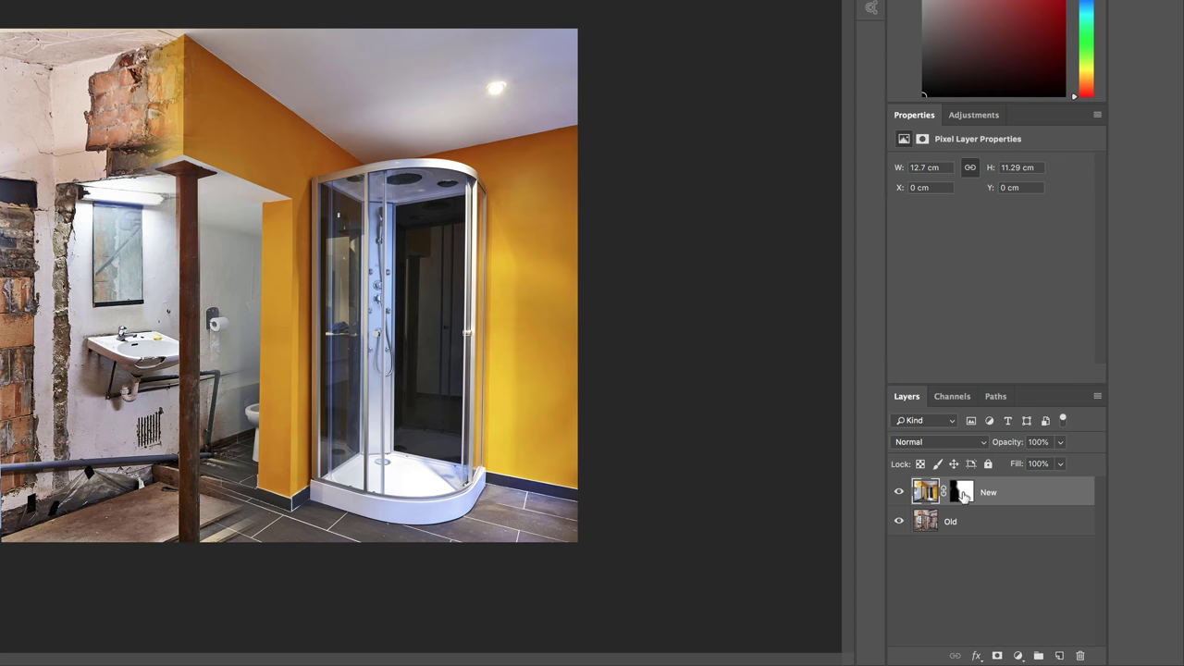
pyautogui.click(963, 492)
pyautogui.click(931, 492)
pyautogui.click(965, 496)
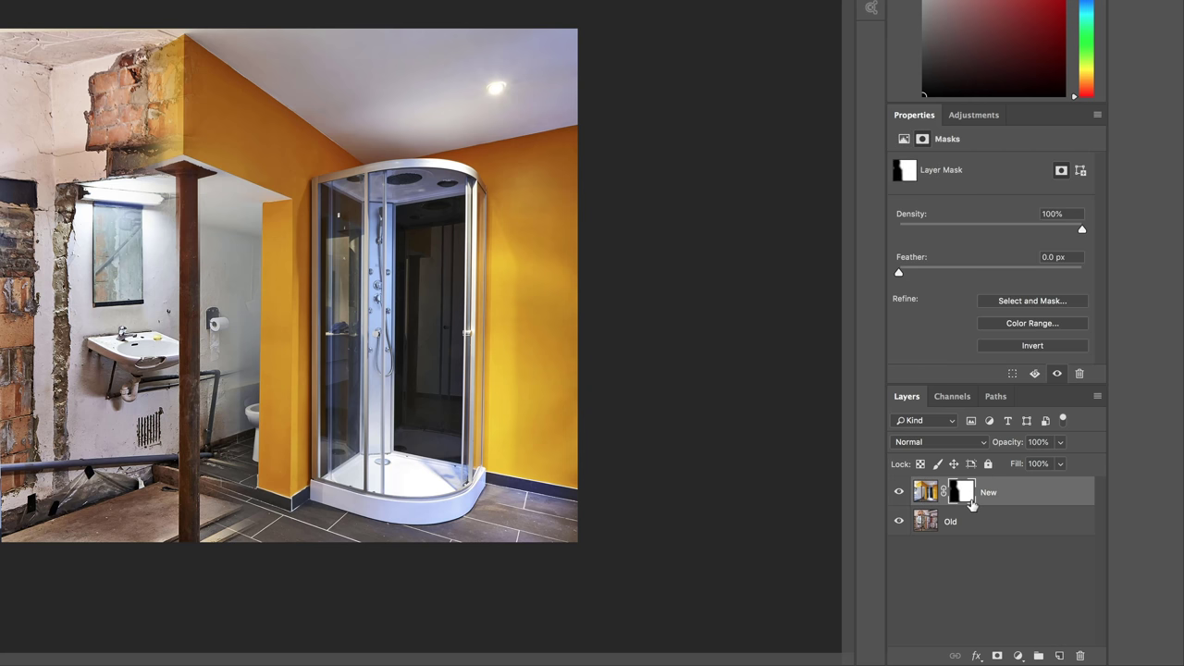
pyautogui.click(923, 493)
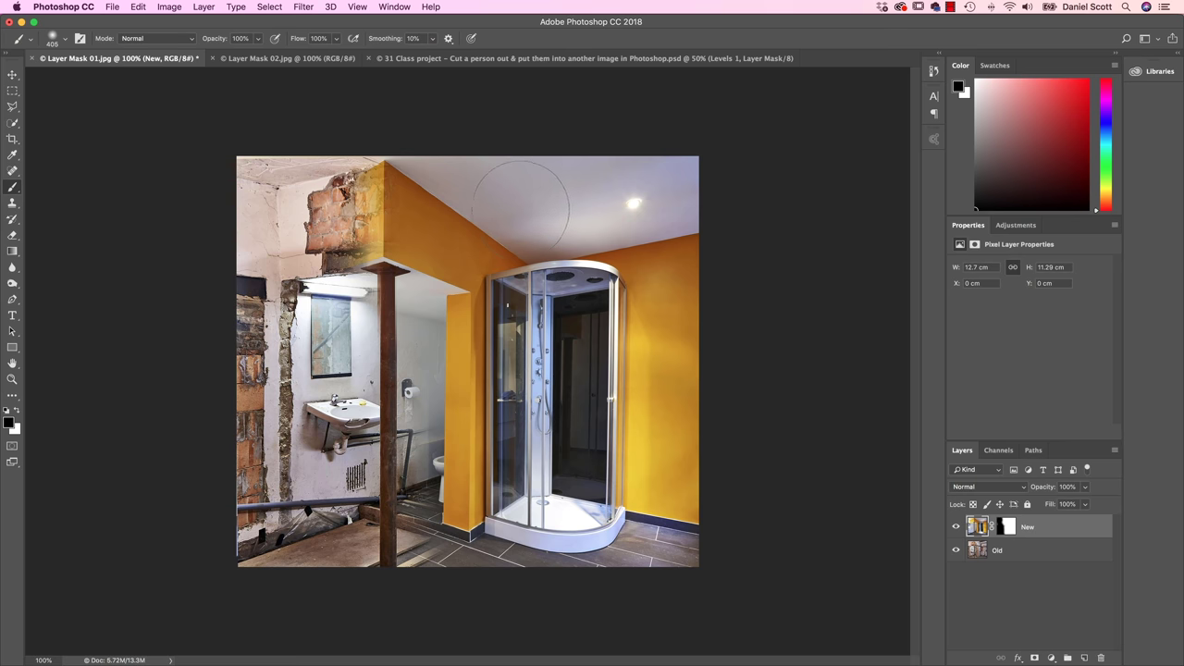
pyautogui.moveTo(545, 190)
pyautogui.mouseDown()
pyautogui.moveTo(739, 423)
pyautogui.moveTo(647, 203)
pyautogui.moveTo(666, 198)
pyautogui.moveTo(657, 308)
pyautogui.moveTo(608, 422)
pyautogui.moveTo(734, 523)
pyautogui.moveTo(761, 423)
pyautogui.mouseUp()
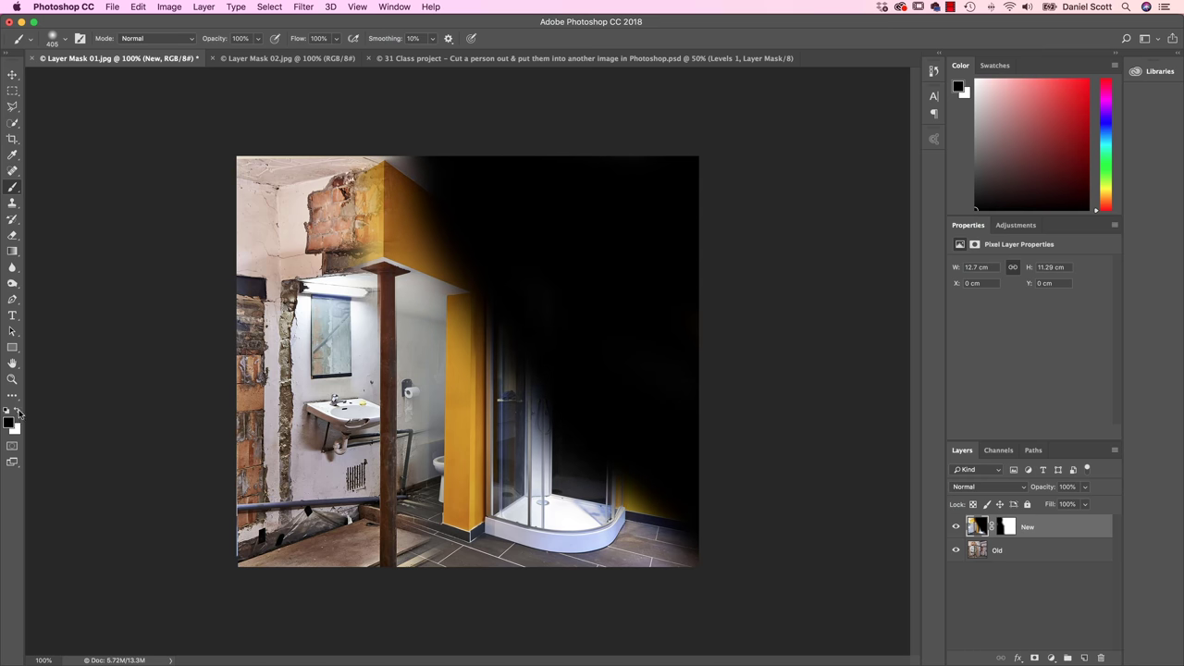
pyautogui.click(17, 410)
pyautogui.moveTo(561, 343)
pyautogui.mouseDown()
pyautogui.moveTo(753, 347)
pyautogui.moveTo(528, 212)
pyautogui.mouseUp()
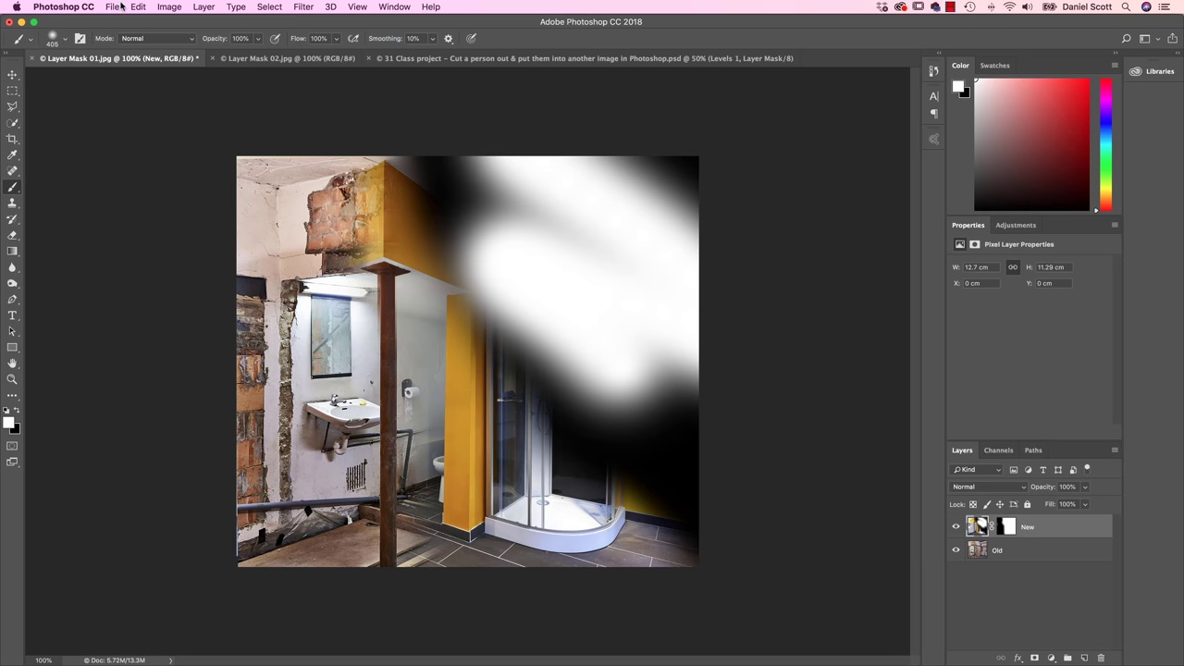
pyautogui.click(137, 8)
pyautogui.click(148, 45)
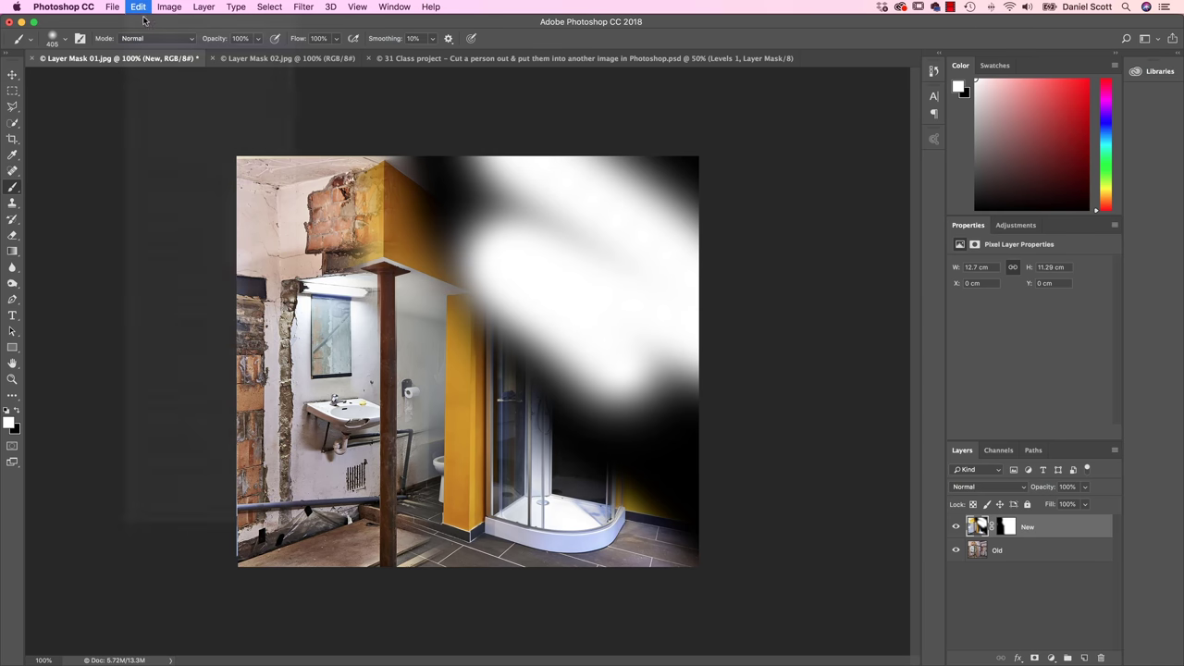
pyautogui.click(137, 7)
pyautogui.click(148, 44)
pyautogui.click(136, 7)
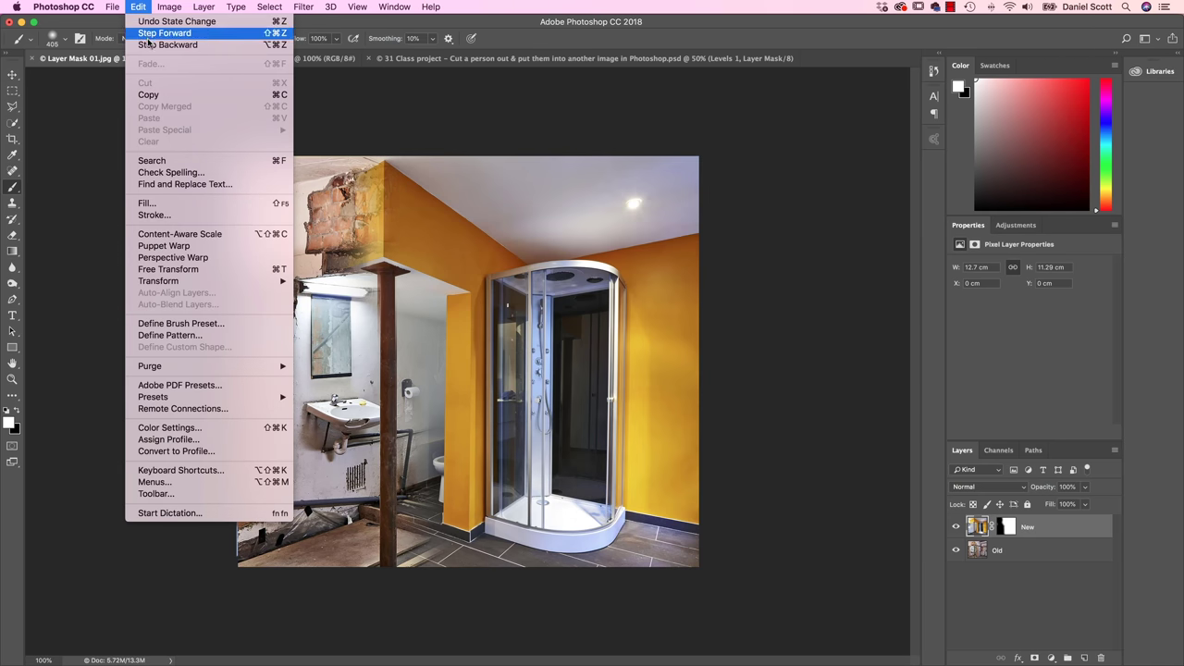
pyautogui.click(148, 44)
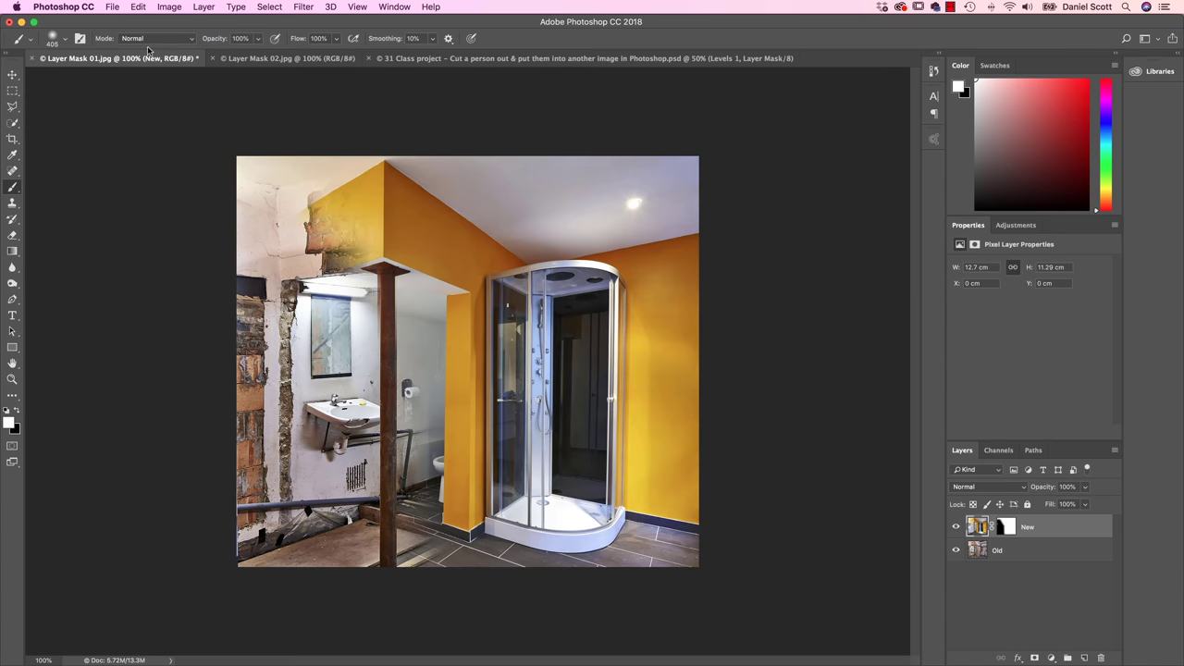
pyautogui.click(137, 7)
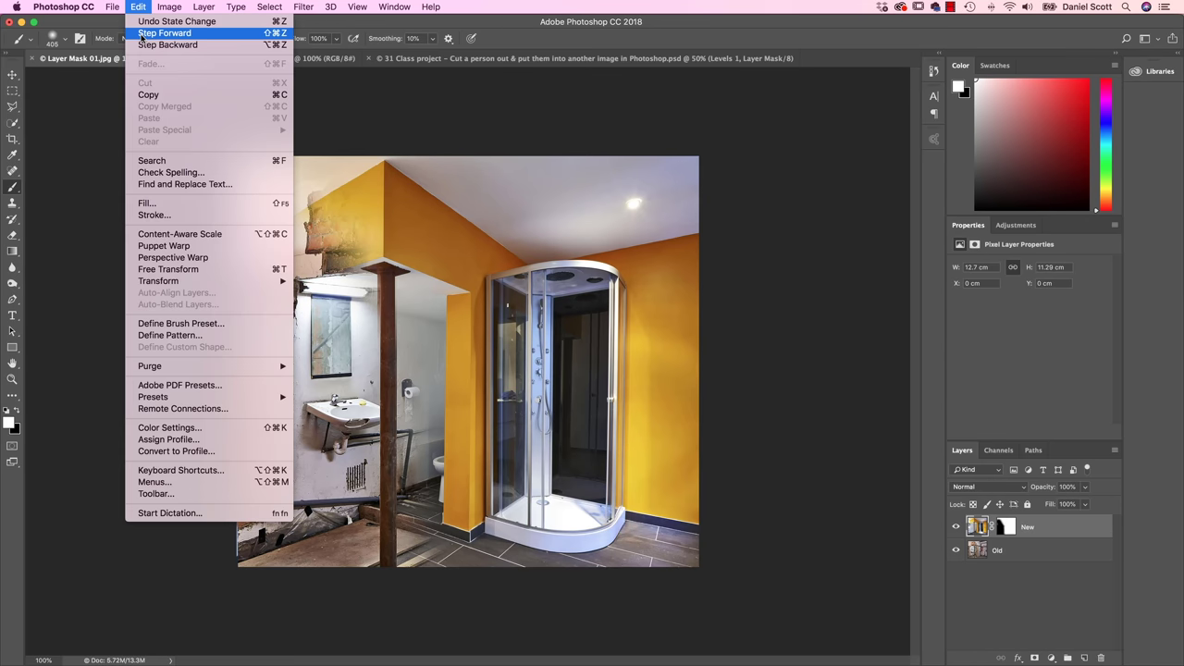
pyautogui.click(148, 44)
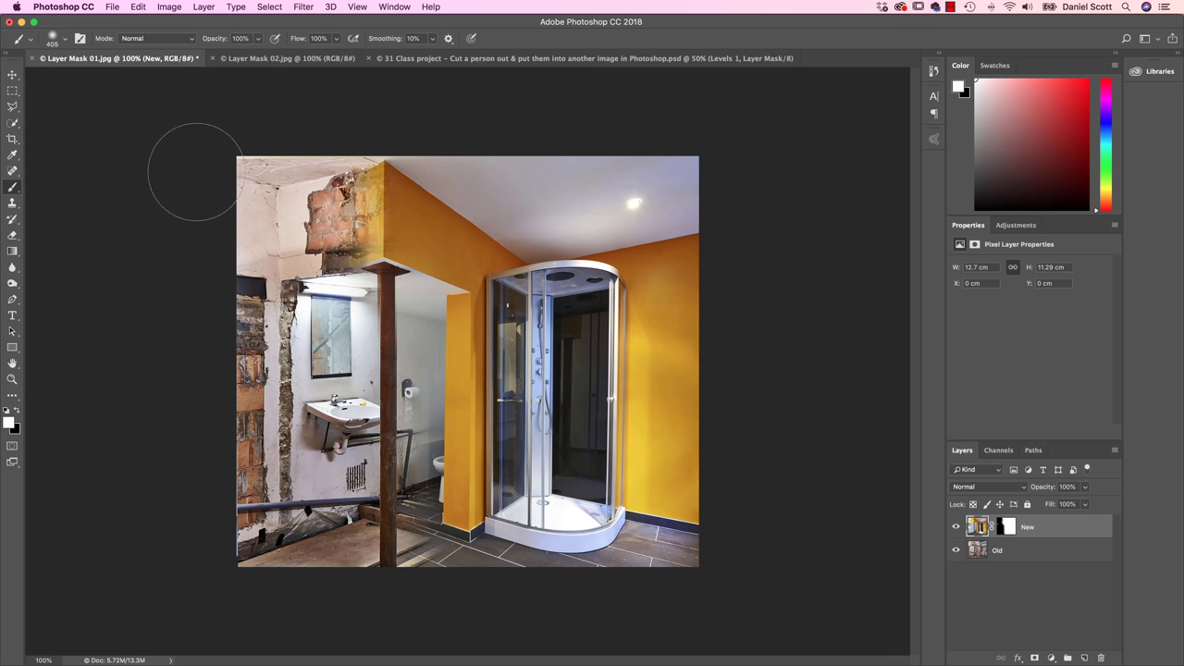